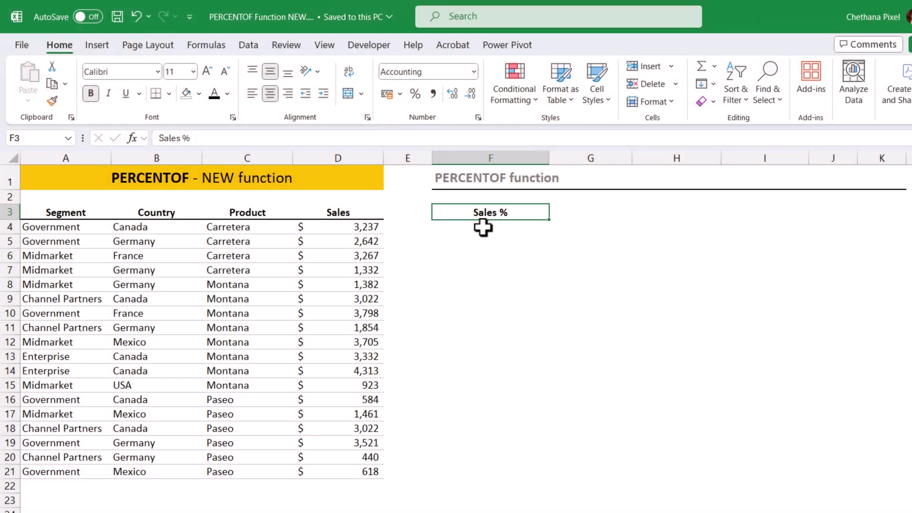
Enter =D4/SUM($D$4:$D$21) in F4 to get the first row's share of total sales
click(483, 227)
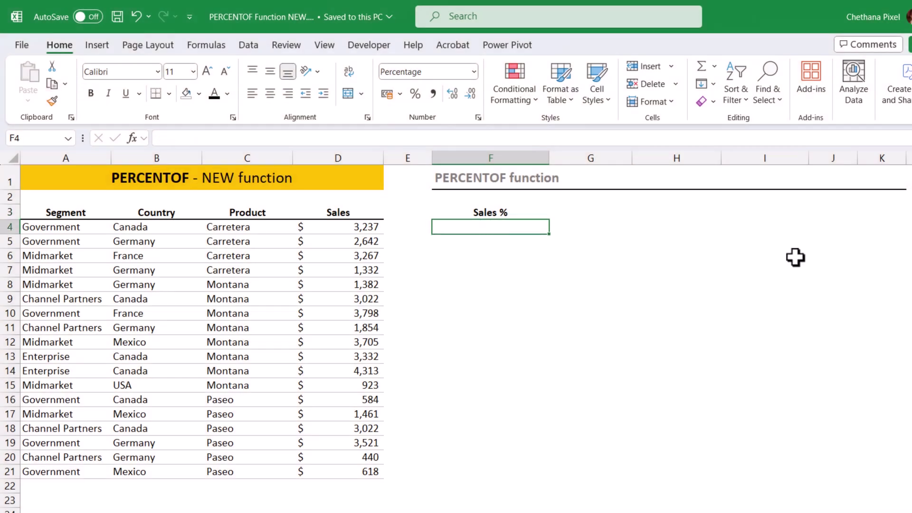
text(=)
key(Left)
key(Left)
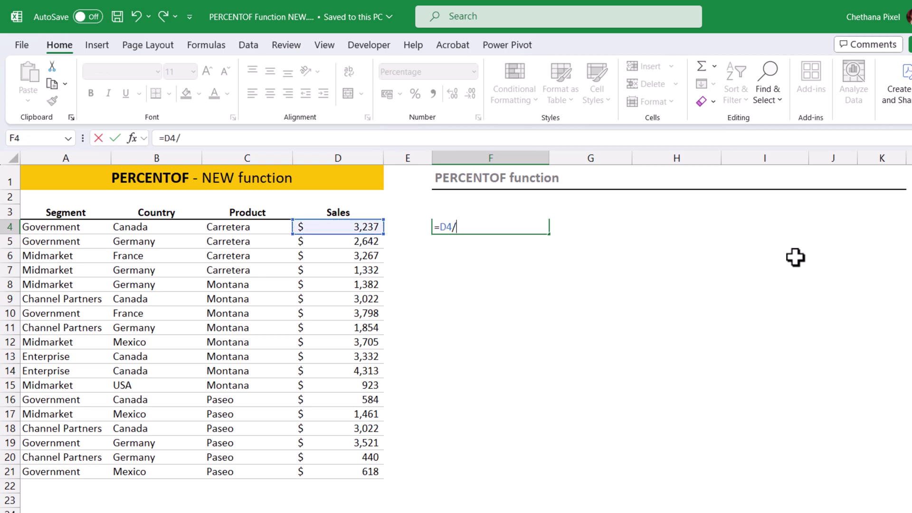
text(/SUM()
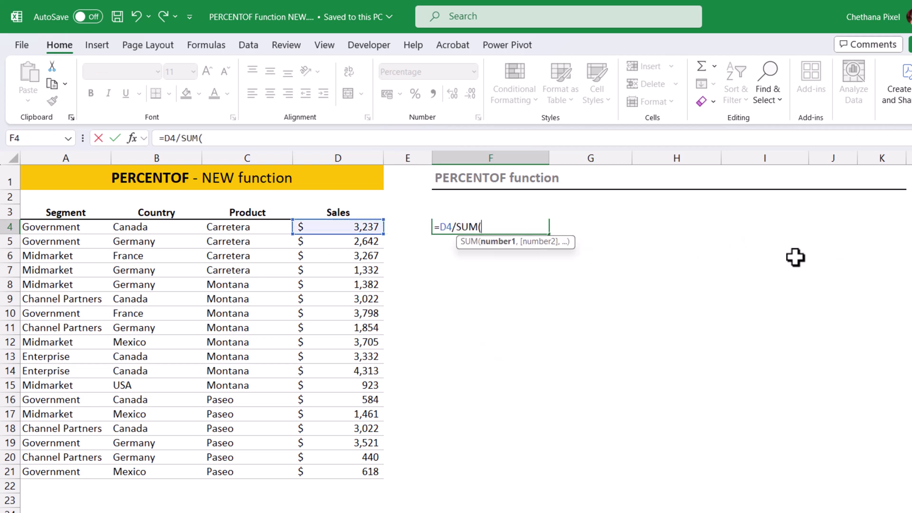
drag(340, 228, 342, 474)
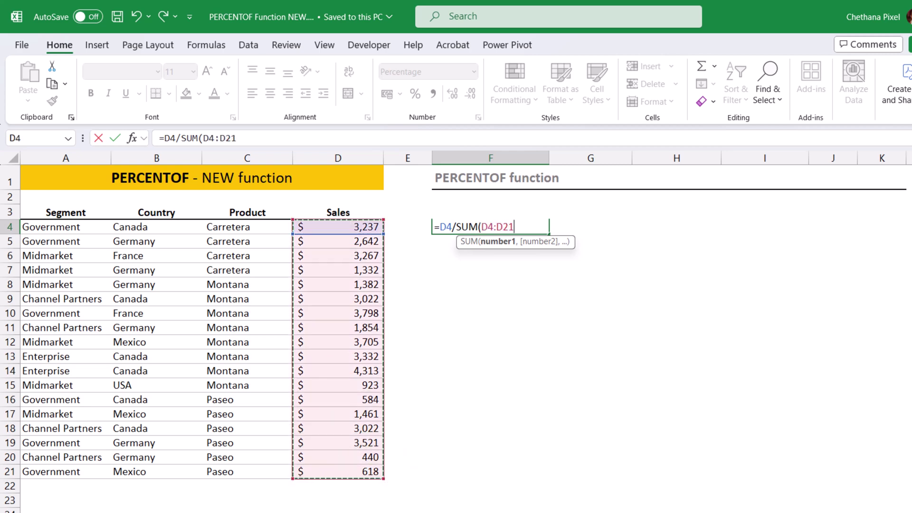
key(F4)
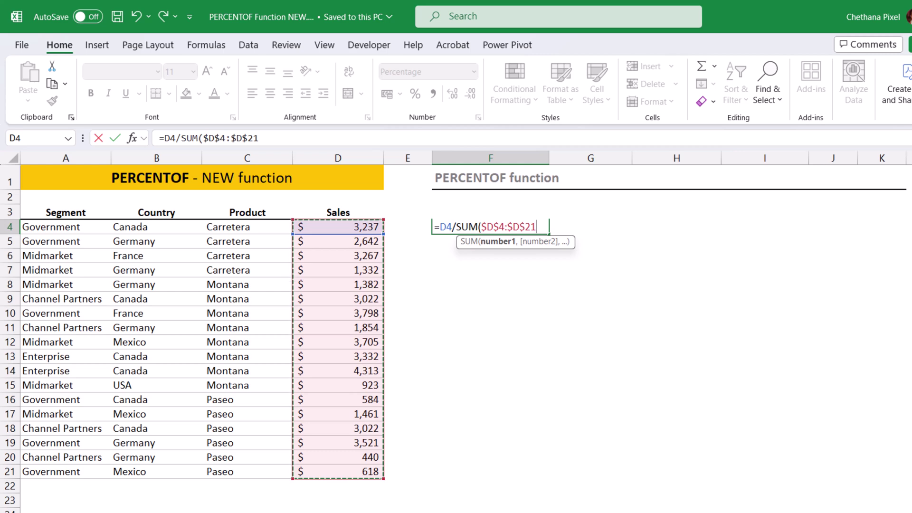
text())
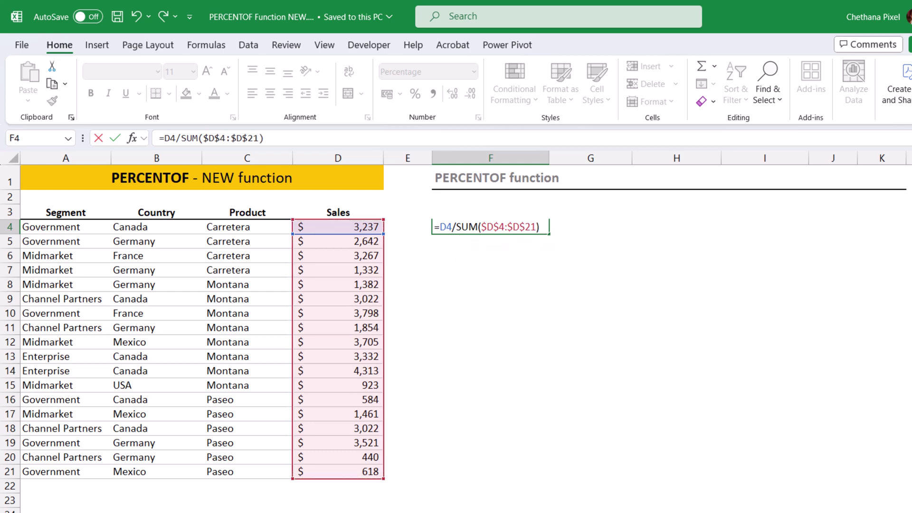
key(Return)
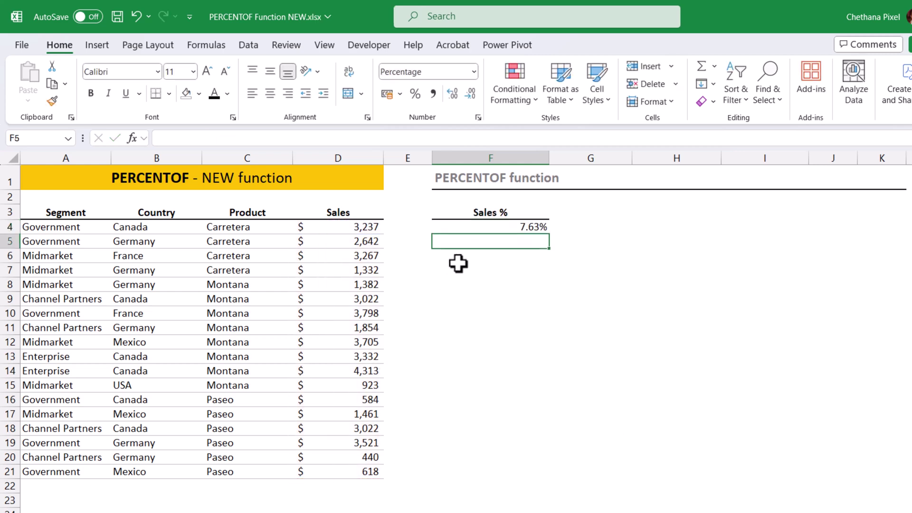
Fill the share formula down to F21 and select the percentages F4:F21
click(472, 228)
drag(546, 236, 529, 477)
click(620, 400)
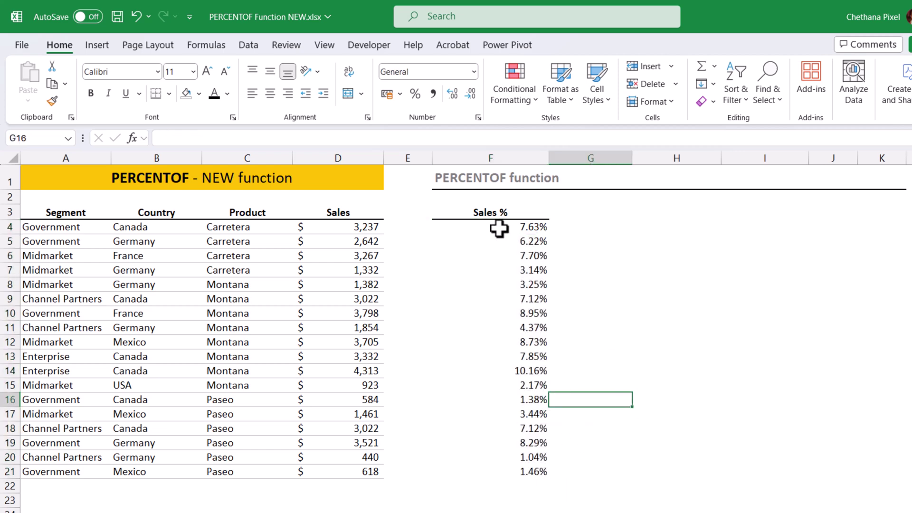
drag(498, 227, 494, 463)
drag(494, 424, 493, 431)
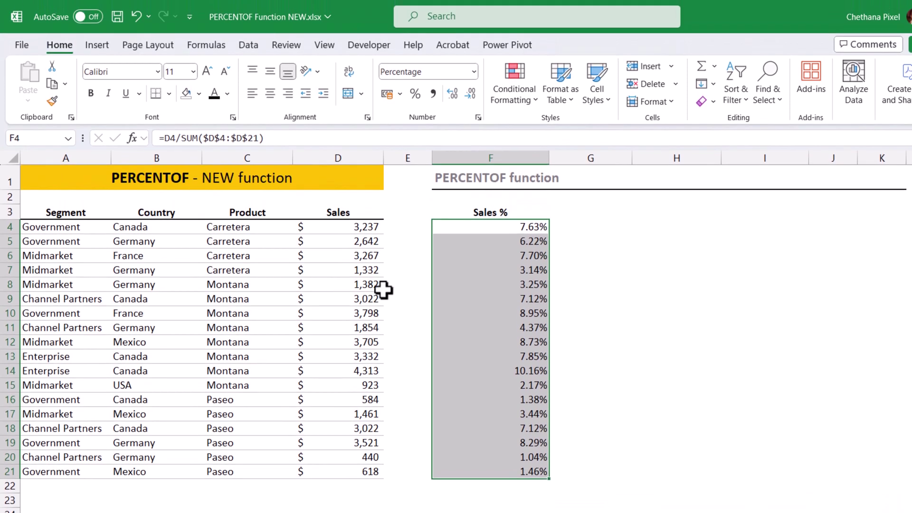
Delete the old F4:F21 formulas and start a PERCENTOF function in F4
key(Delete)
click(526, 230)
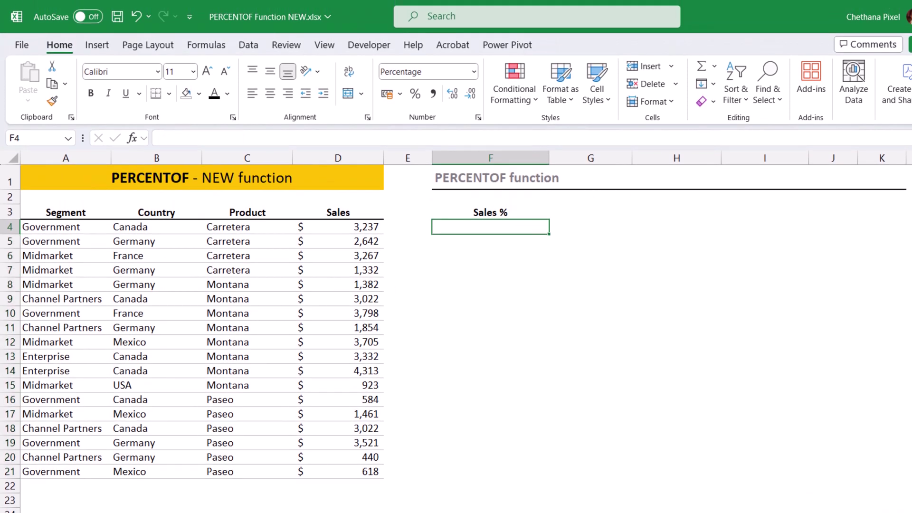
text(=perce)
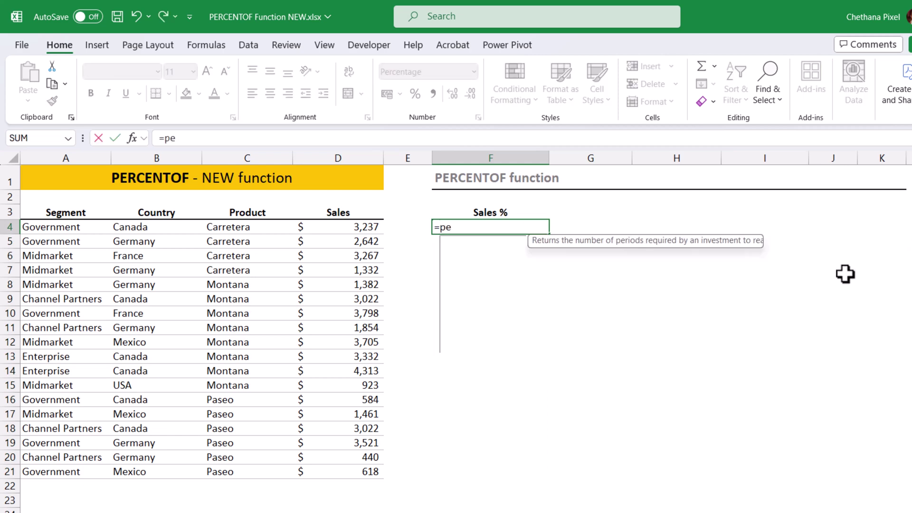
key(Down)
key(Down)
key(Tab)
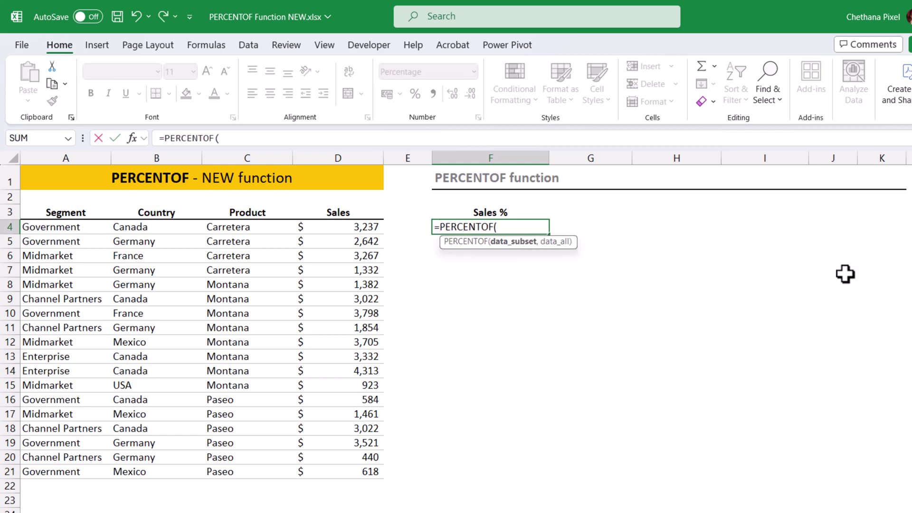
Complete =PERCENTOF(D4,$D$4:$D$21) in F4 and fill it down to F21
click(345, 227)
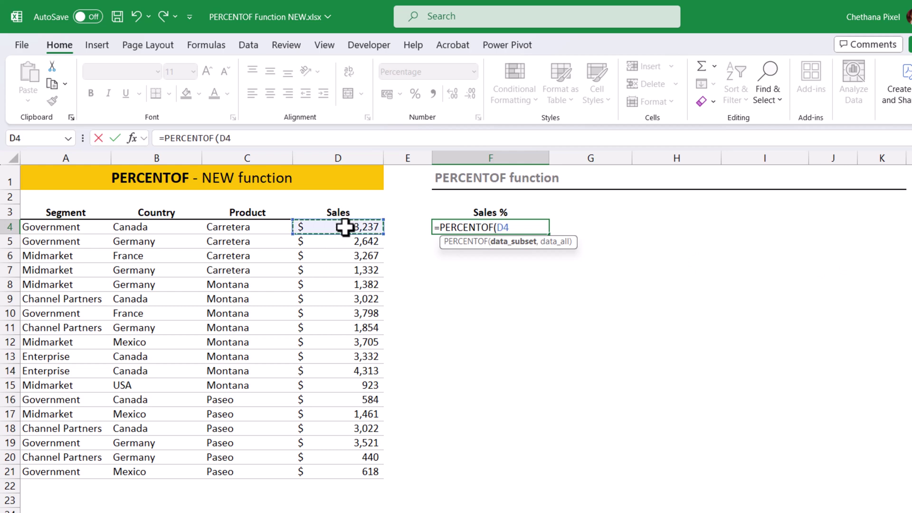
text(,)
drag(344, 228, 339, 478)
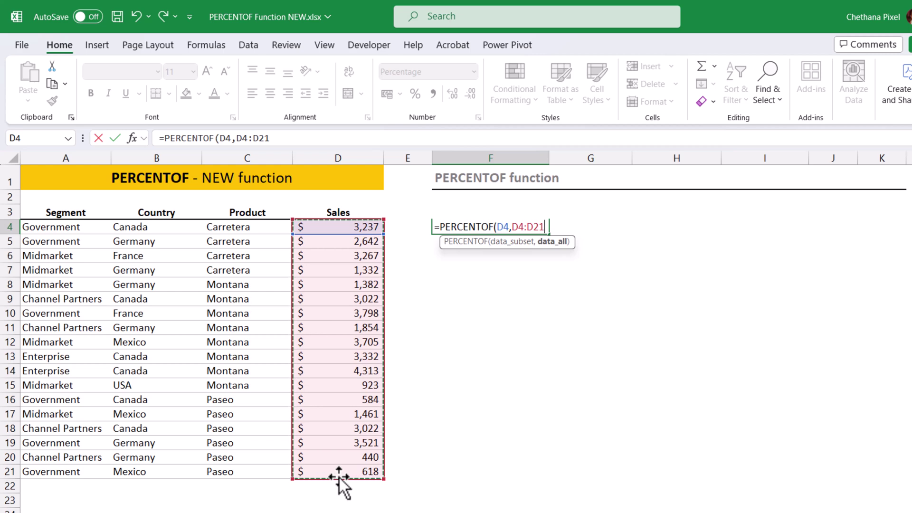
key(F4)
text())
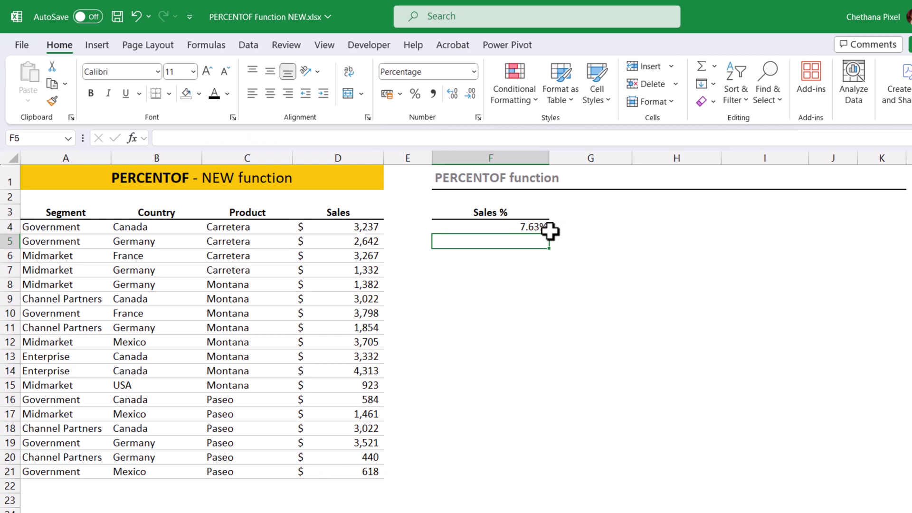
click(552, 232)
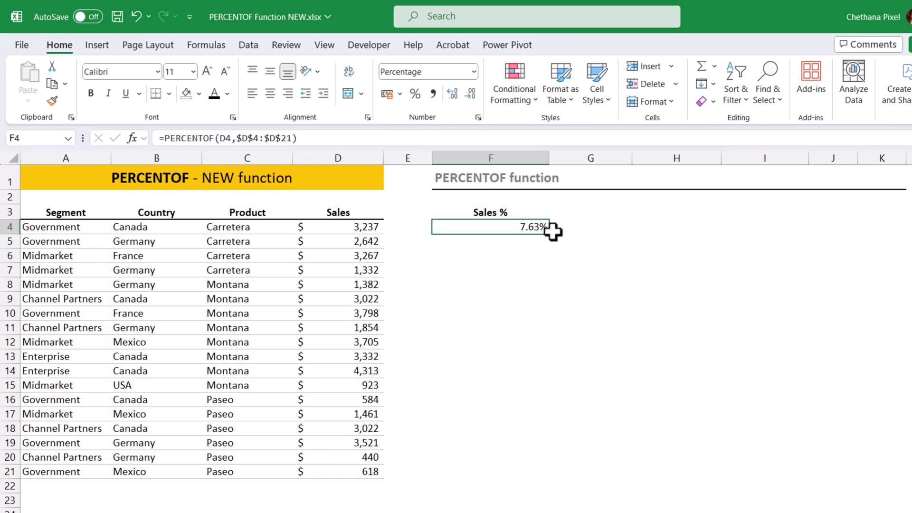
drag(553, 236, 550, 480)
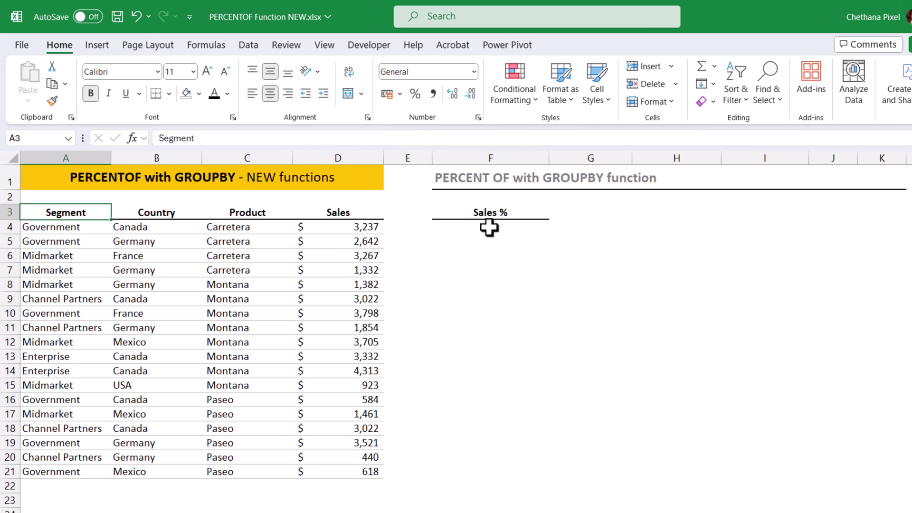
Begin a =GROUPBY( formula in cell F4 of the GROUPBY sheet
click(490, 228)
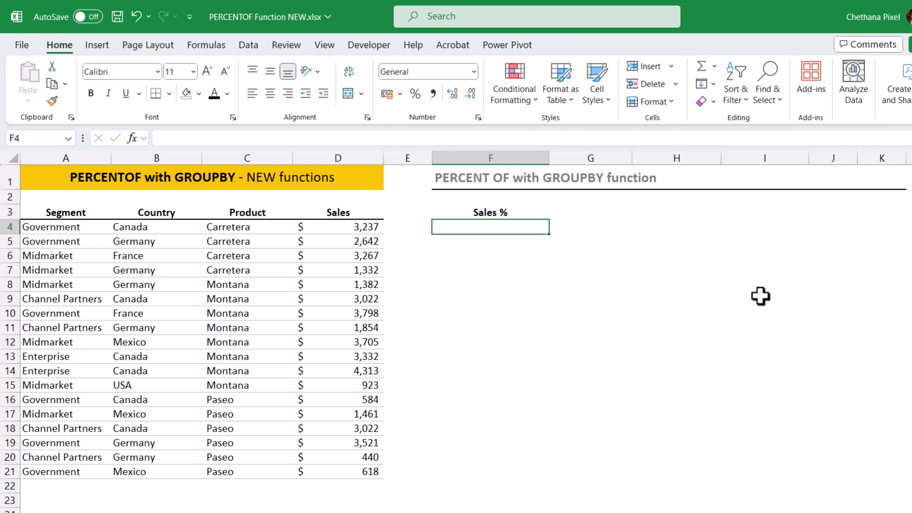
text(=)
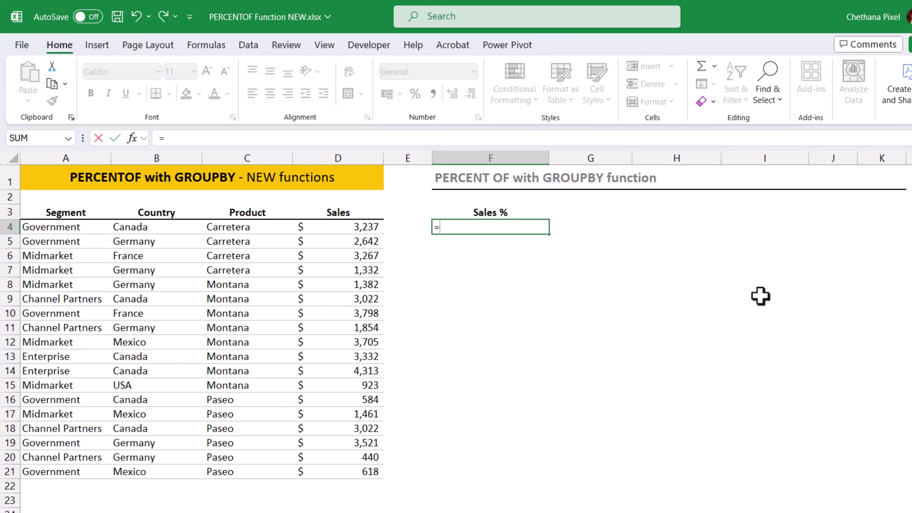
text(gr)
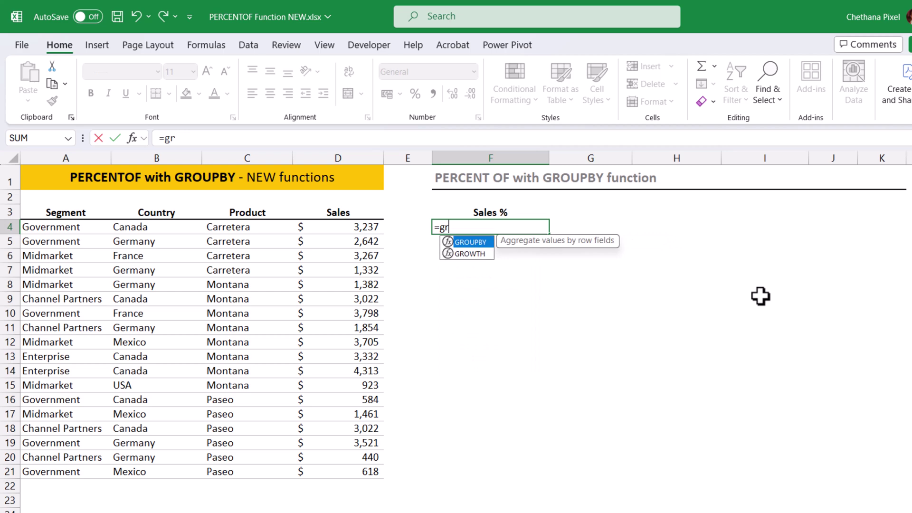
text(ou)
key(Tab)
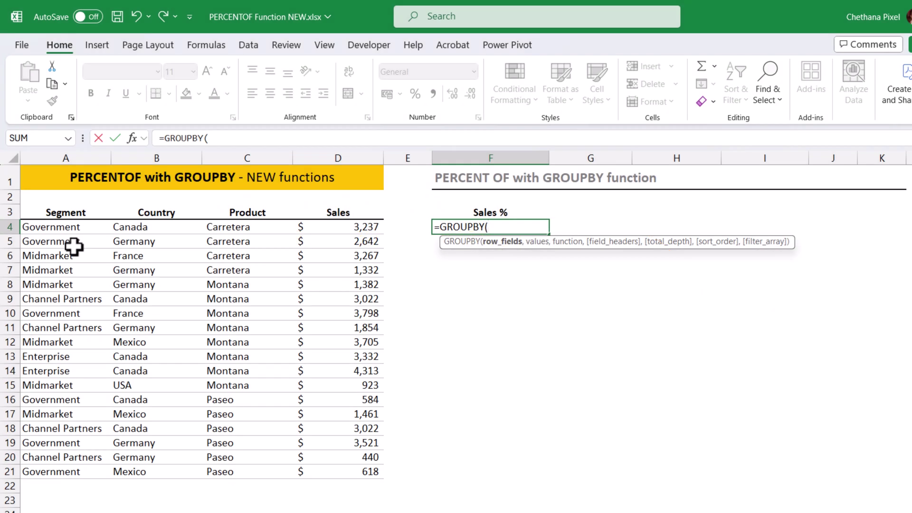
Use Country B4:B21 as the GROUPBY row fields and Sales D4:D21 as the values
drag(143, 227, 142, 468)
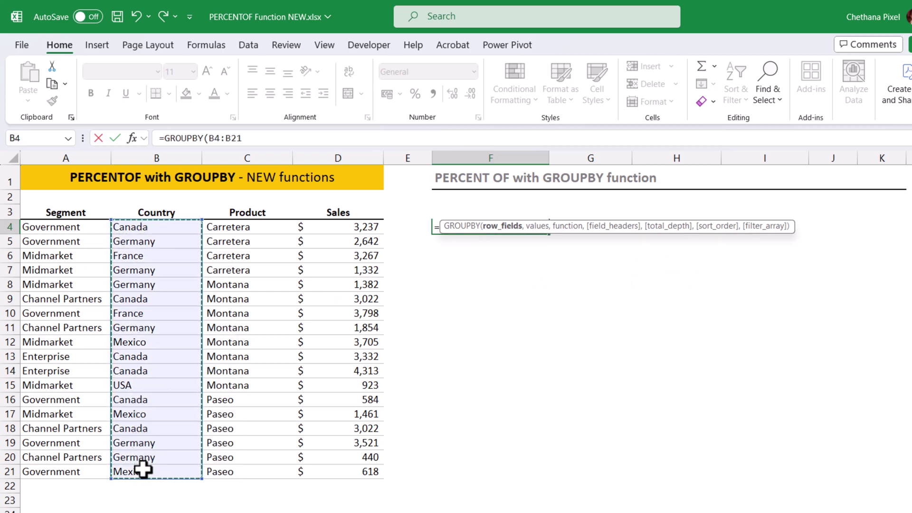
text(,)
drag(333, 228, 340, 473)
text(,)
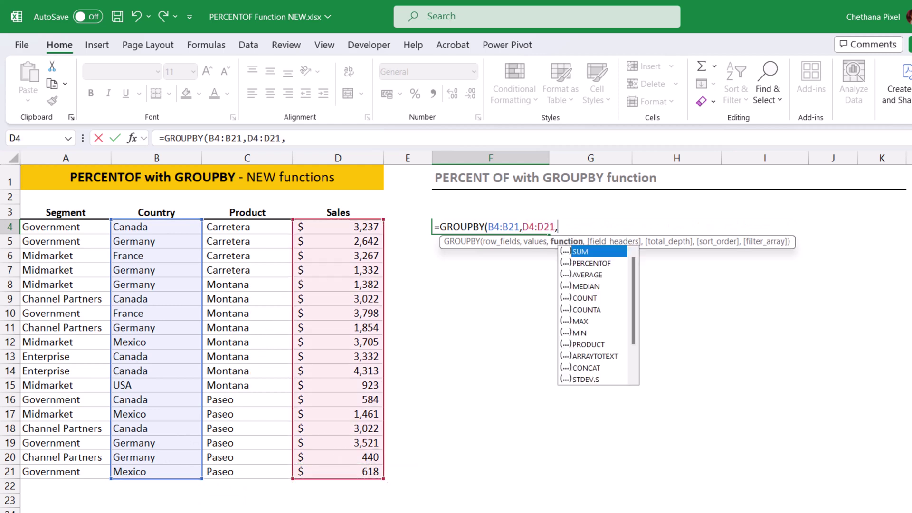
Choose SUM as the aggregation, completing =GROUPBY(B4:B21,D4:D21,SUM)
click(598, 344)
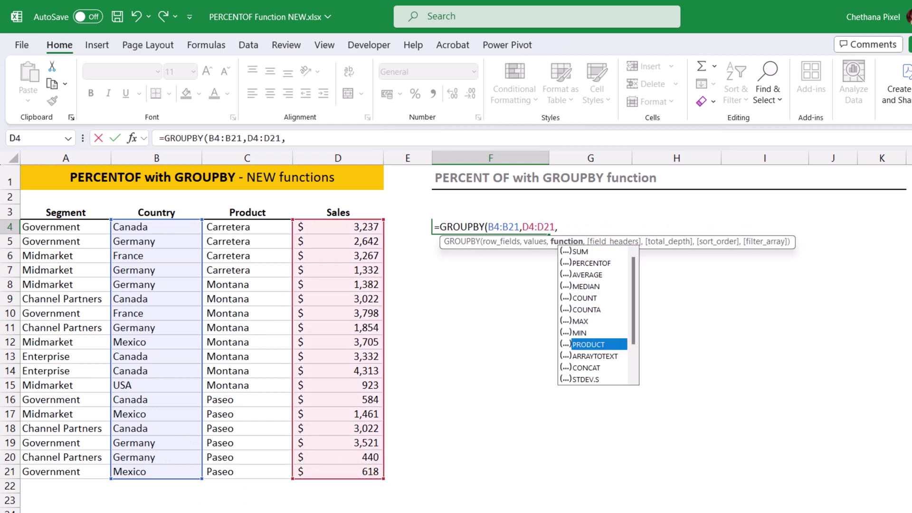
key(Up)
key(Up)
key(Up)
key(Up)
key(Up)
key(Up)
key(Up)
key(Up)
key(Down)
key(Down)
key(Down)
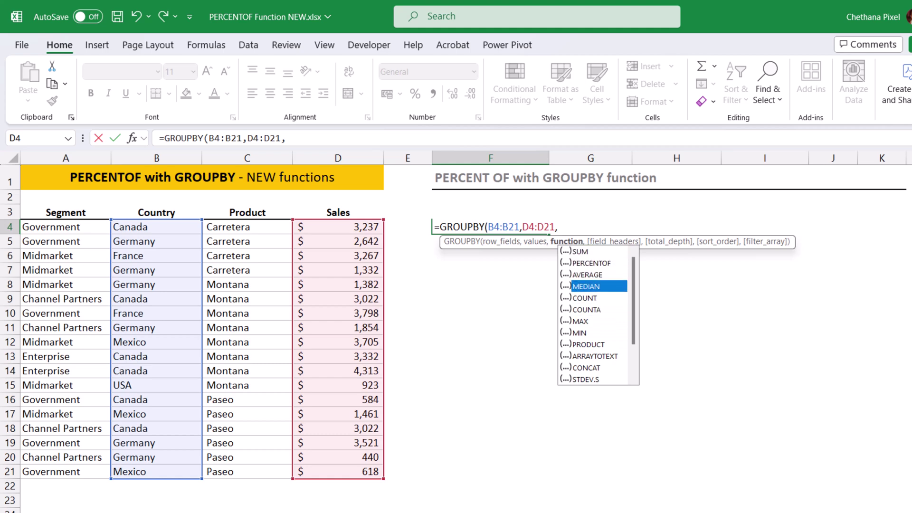
key(Up)
key(Up)
key(Up)
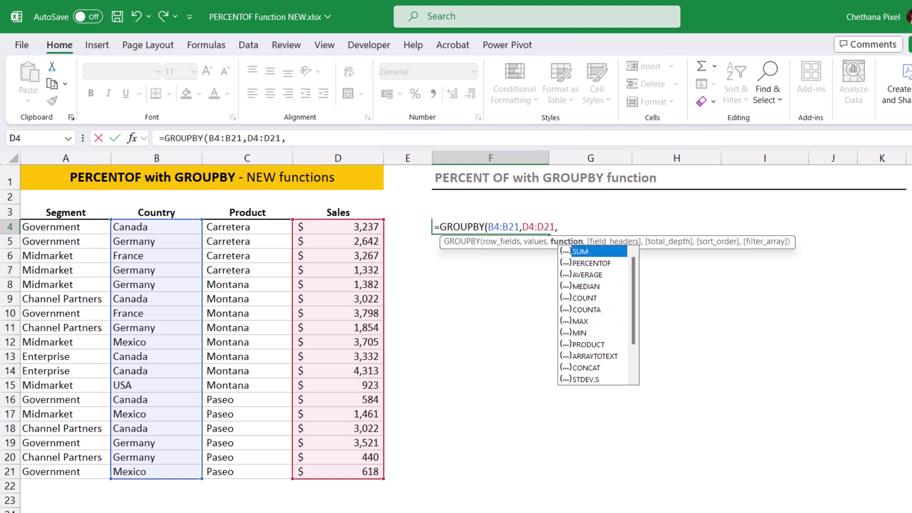
key(Down)
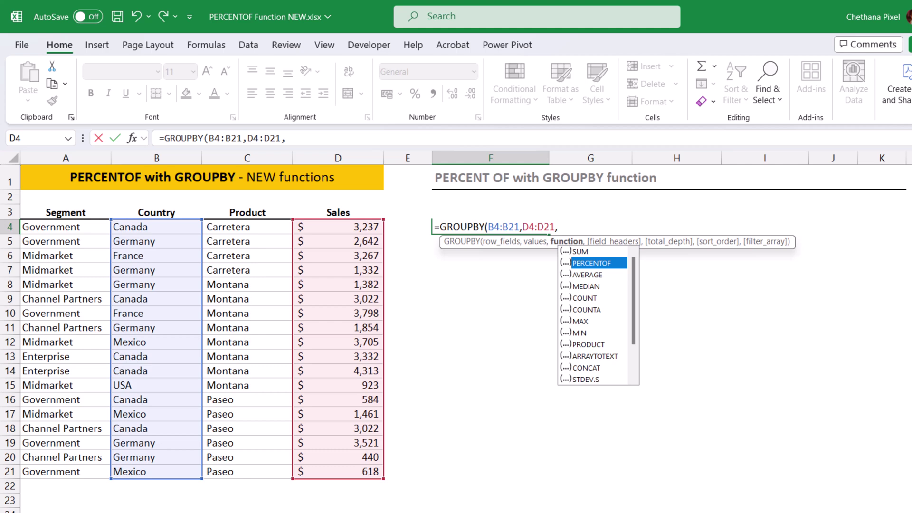
key(Up)
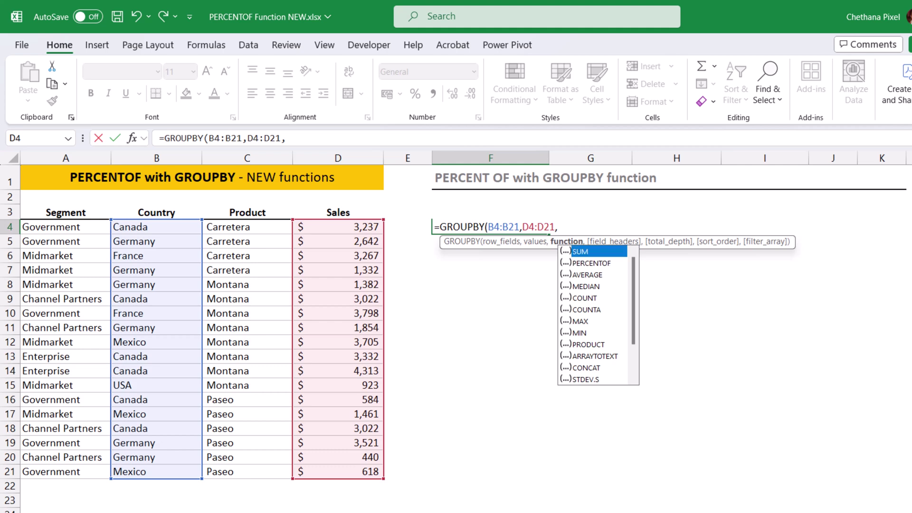
key(Tab)
text())
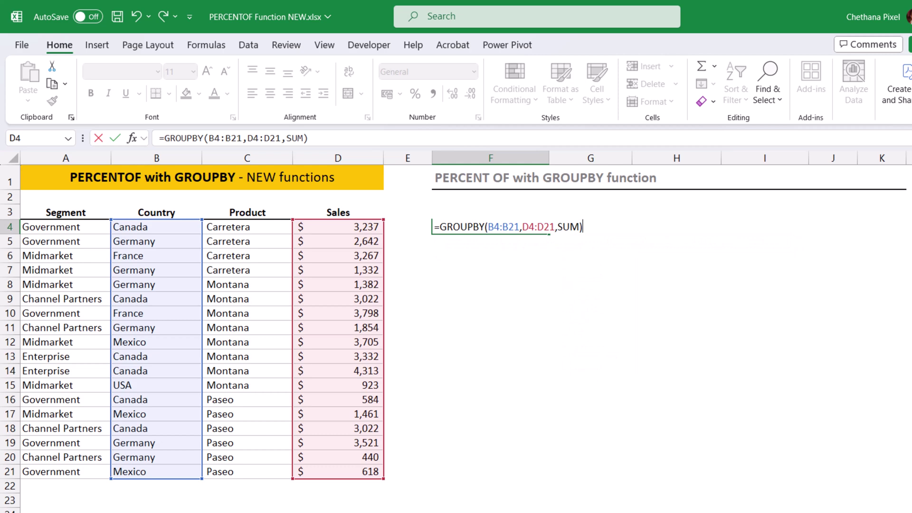
key(Return)
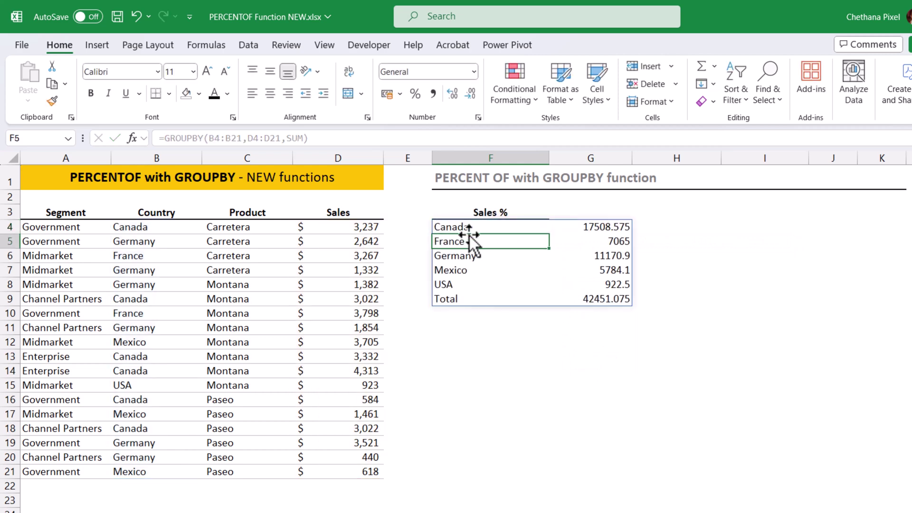
drag(466, 227, 462, 288)
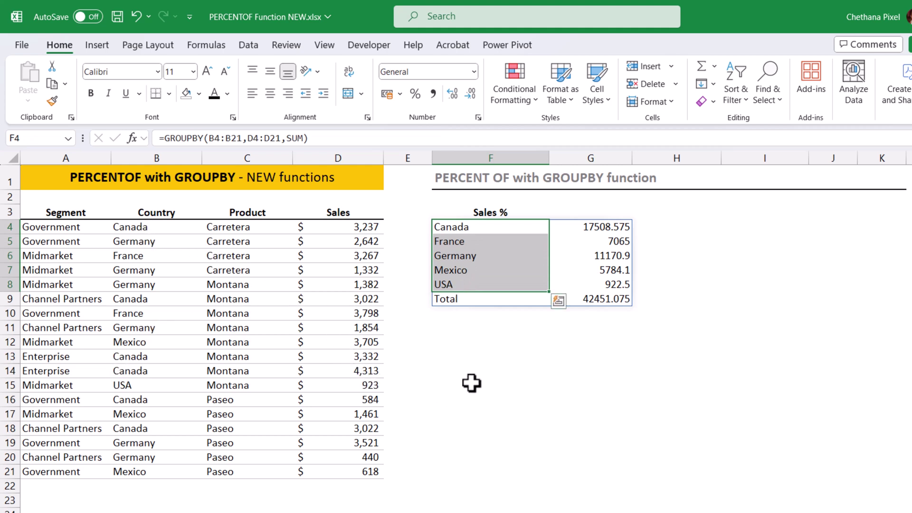
drag(589, 226, 612, 284)
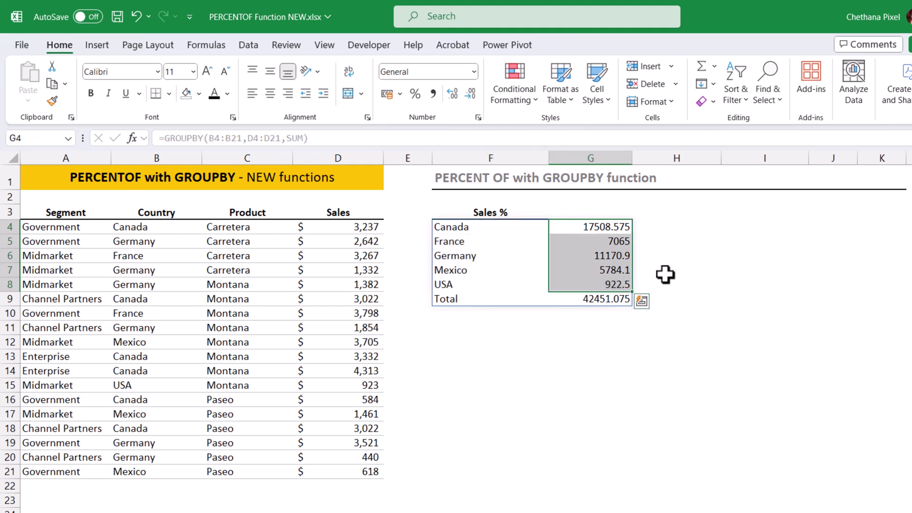
Replace the SUM aggregation in the F4 GROUPBY formula with PERCENTOF
double_click(473, 227)
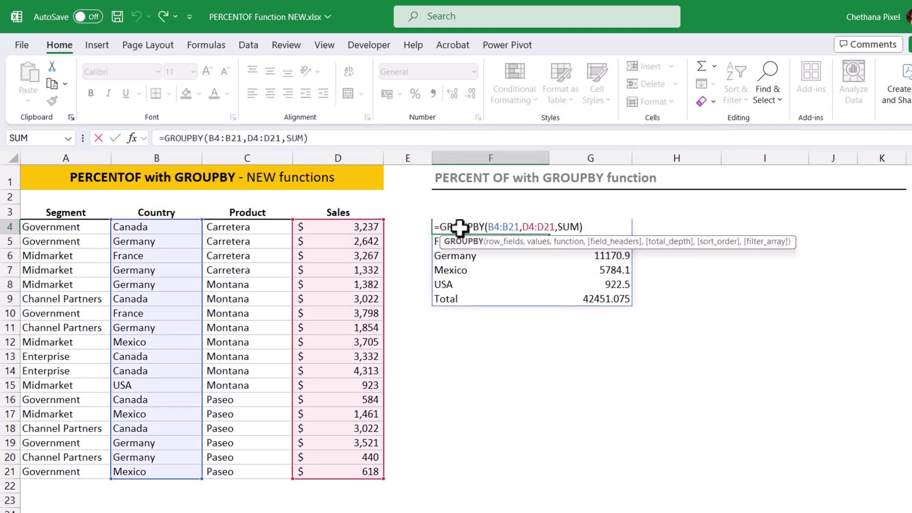
click(570, 227)
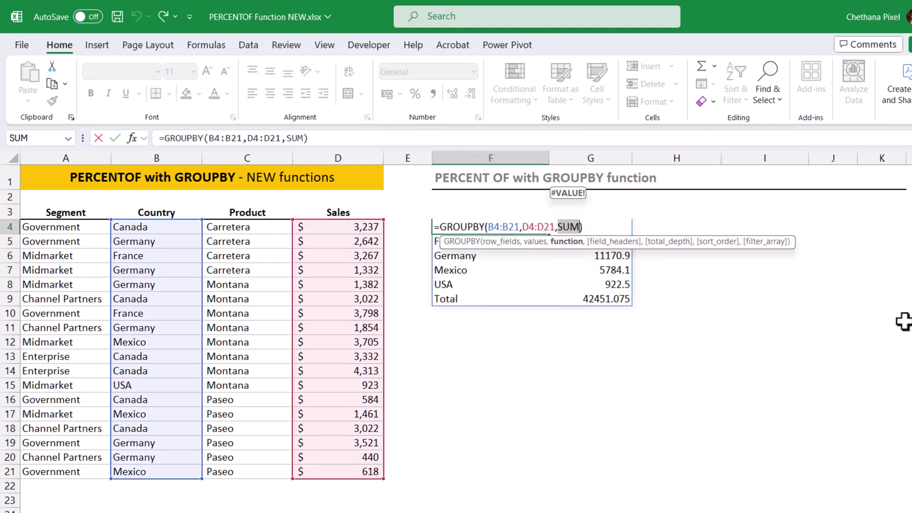
text(per)
key(Down)
key(Tab)
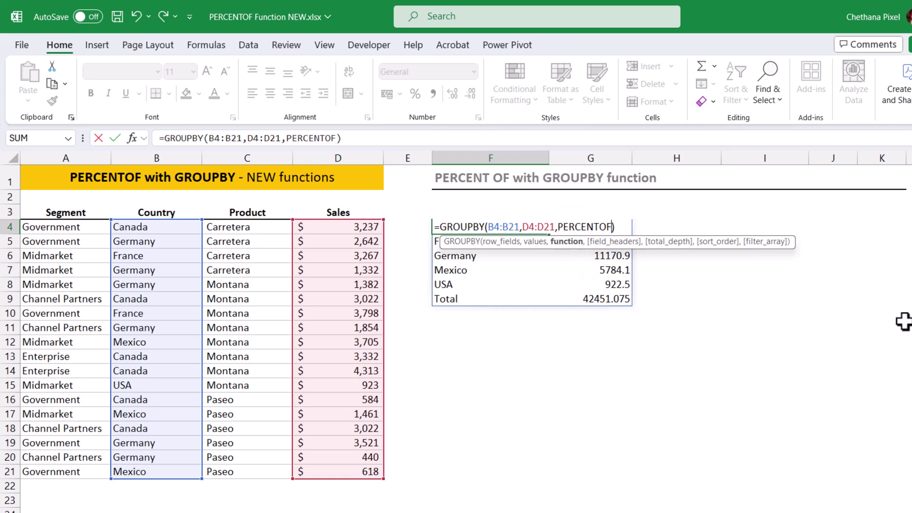
key(Return)
Format the country shares in G4:G9 as percentages
drag(591, 227, 592, 294)
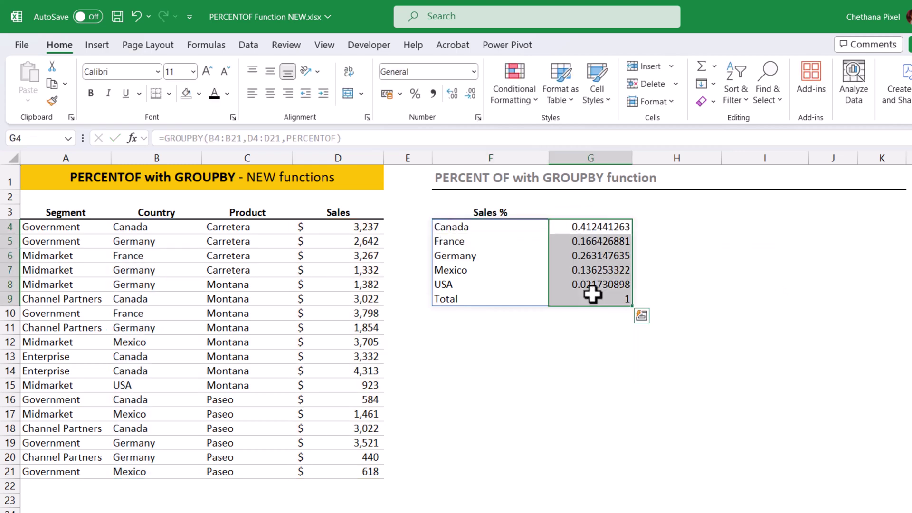
click(415, 94)
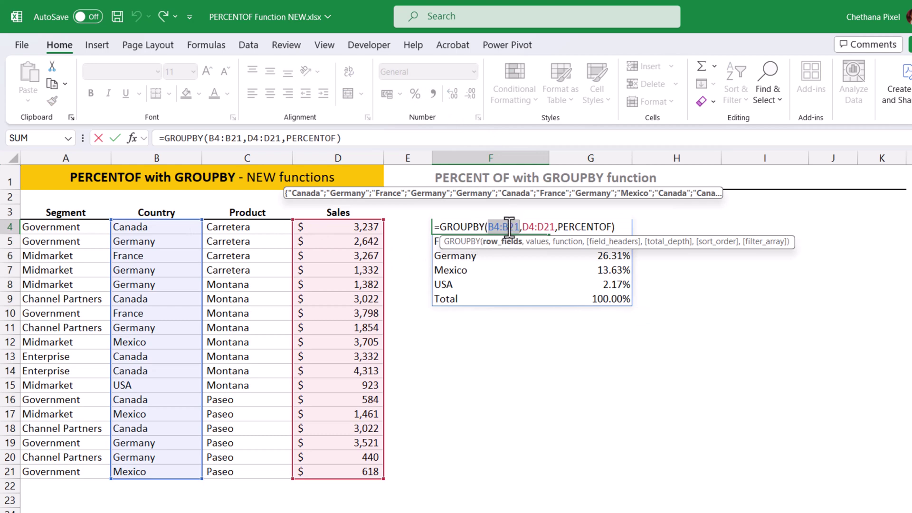
click(500, 227)
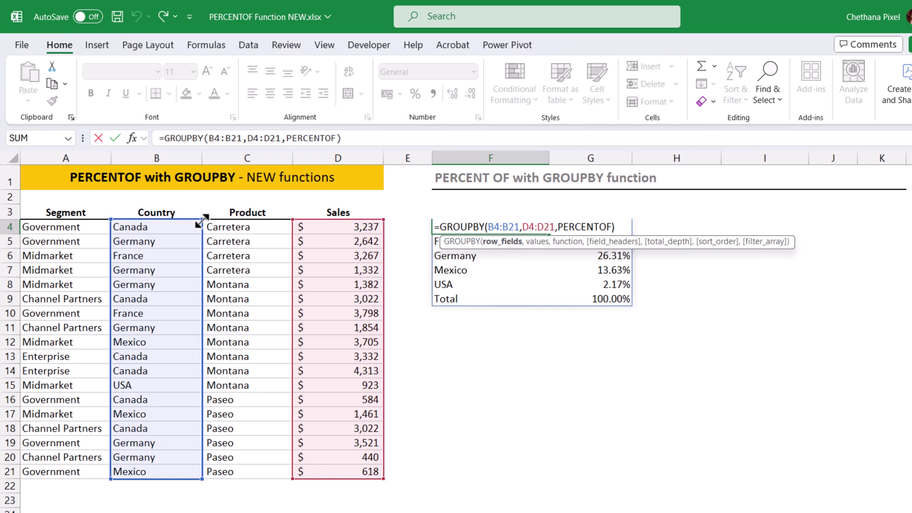
Extend the GROUPBY row fields to B4:C21 to group by country and product
drag(210, 220, 278, 215)
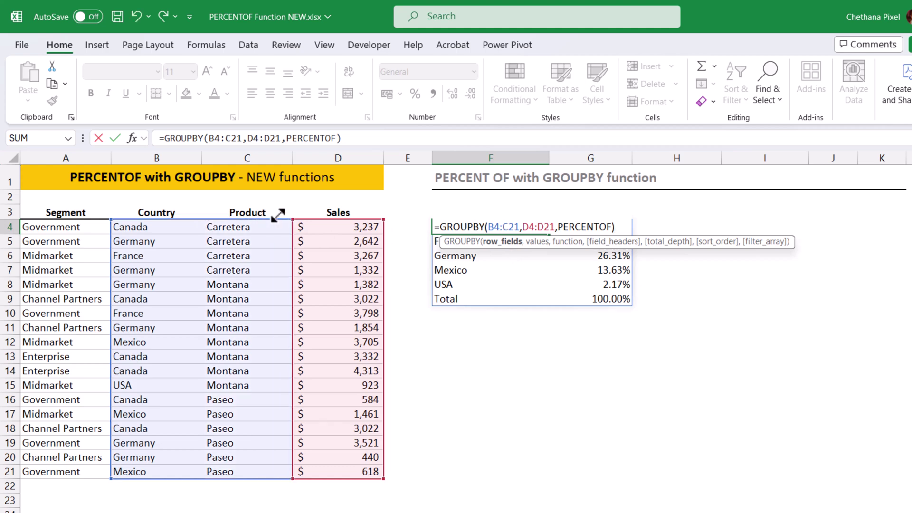
key(Return)
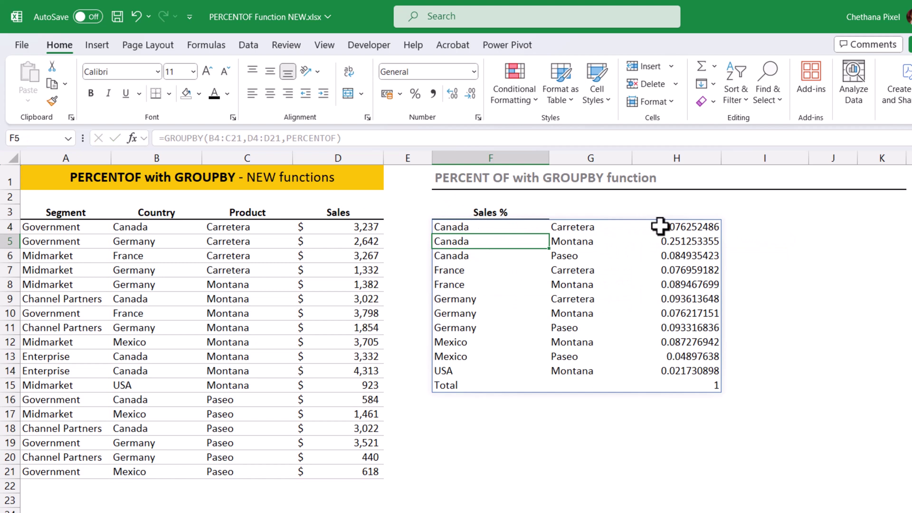
drag(660, 226, 666, 383)
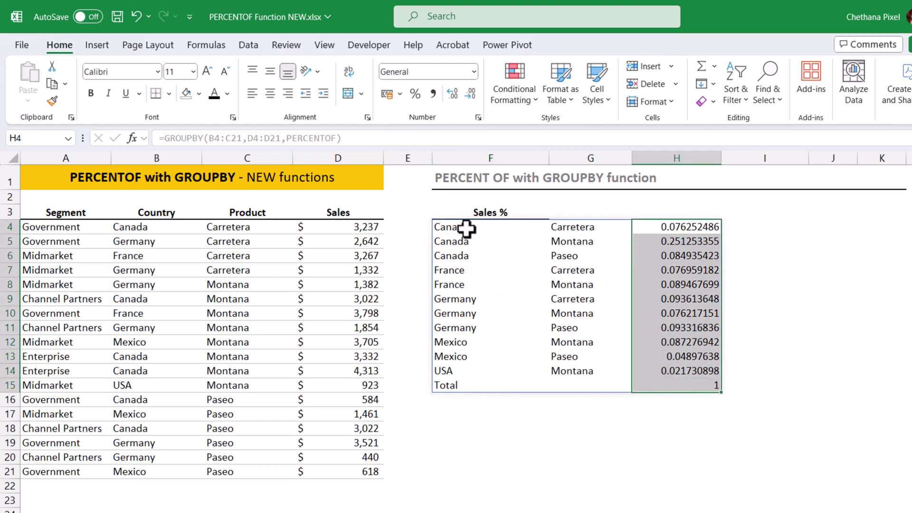
drag(466, 228, 577, 368)
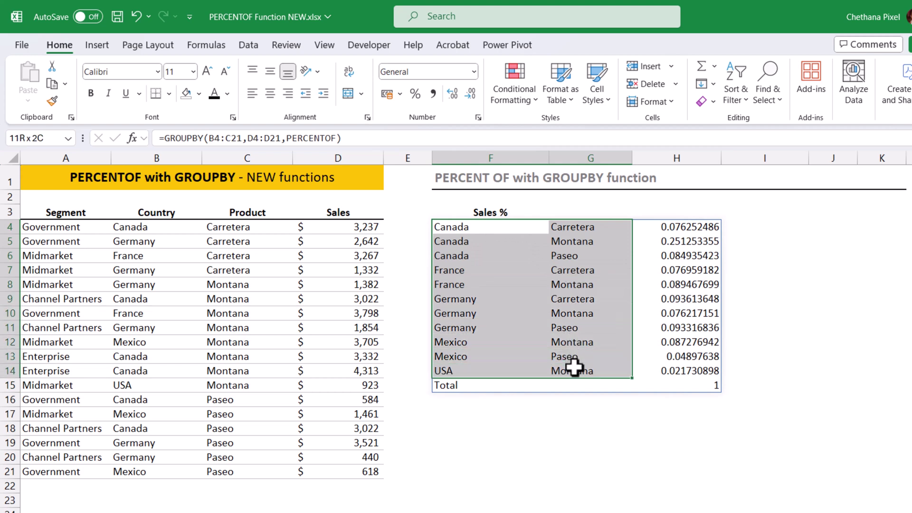
Format the product shares in column H as percentages with two decimals
drag(684, 230, 684, 386)
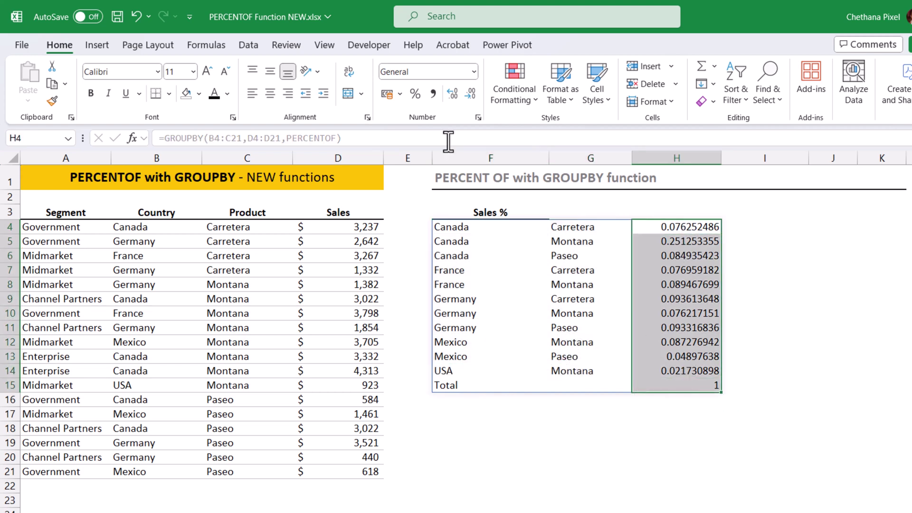
click(415, 97)
click(450, 94)
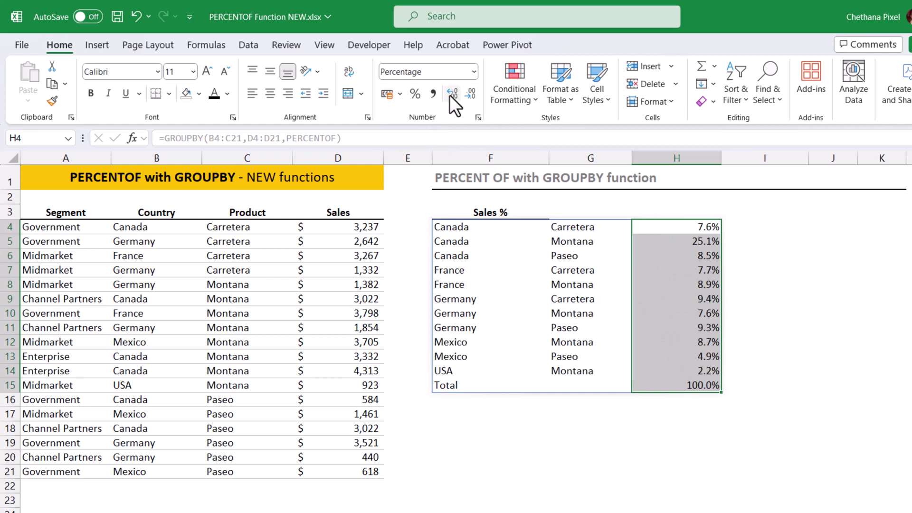
click(450, 94)
click(475, 227)
drag(701, 226, 699, 368)
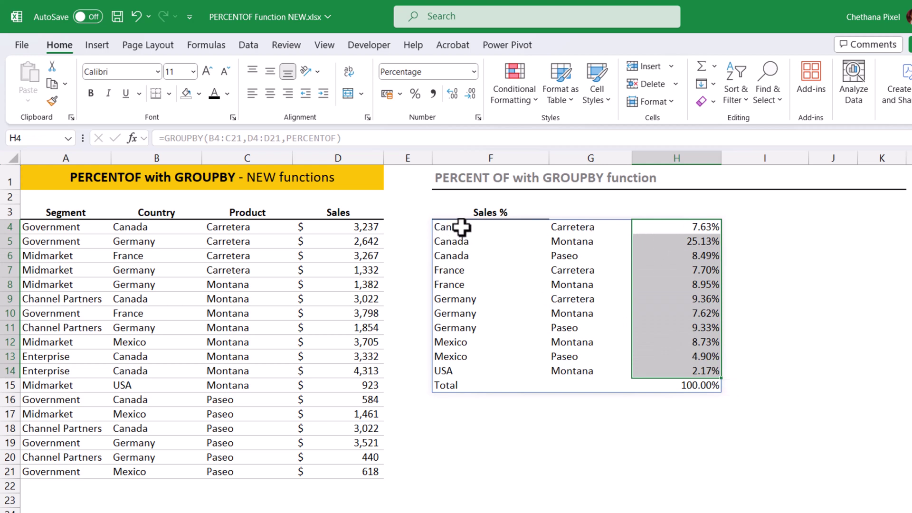
click(458, 228)
Add field_headers 3 and total_depth 2 after PERCENTOF in the GROUPBY formula
double_click(458, 228)
key(Left)
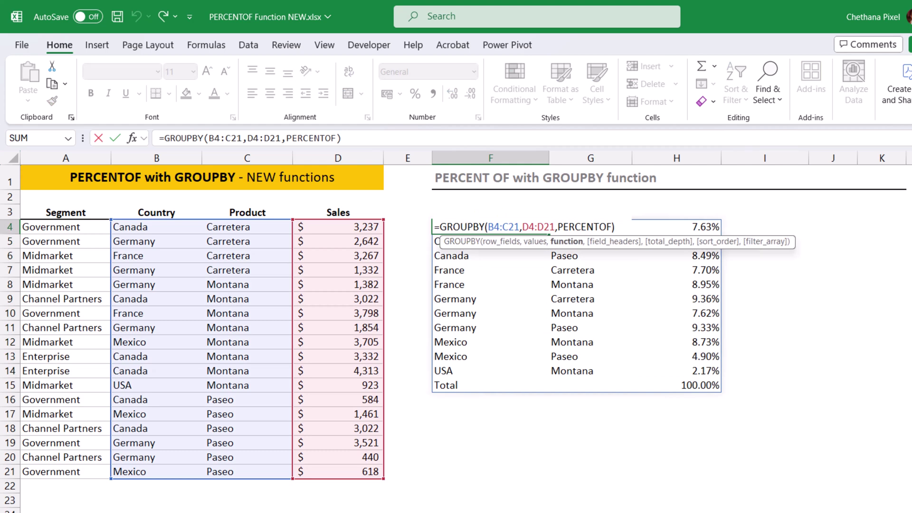
text(,)
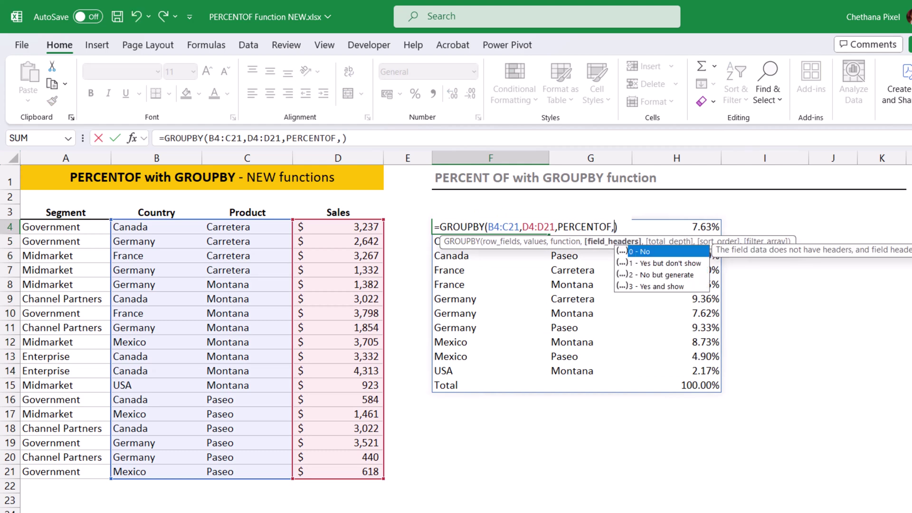
key(Down)
key(Down)
key(Down)
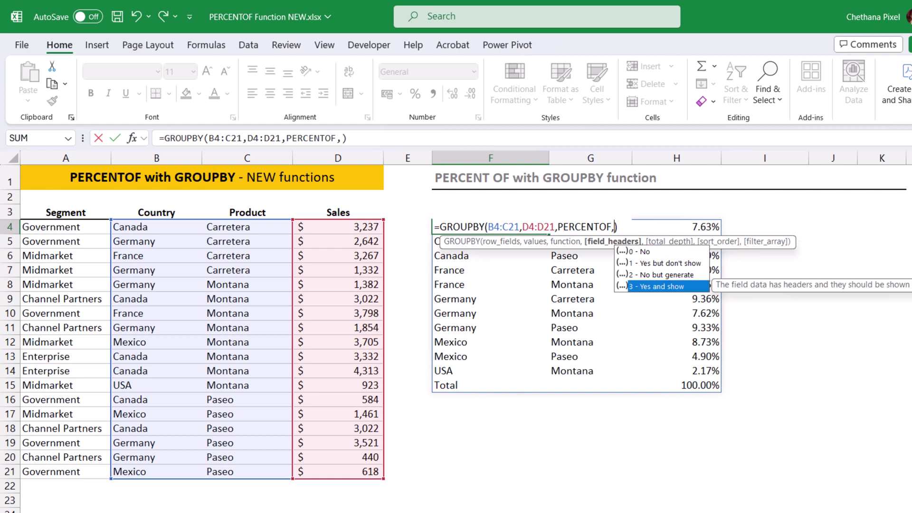
key(Tab)
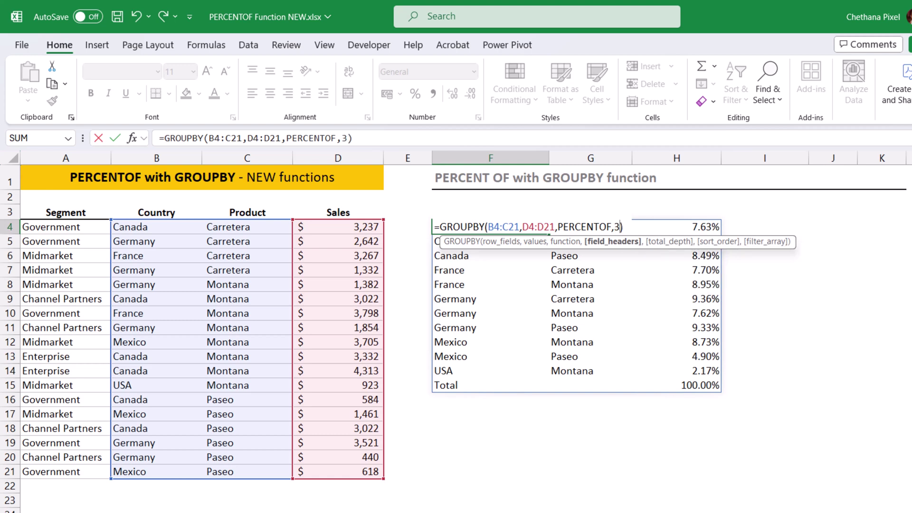
text(,)
key(Down)
key(Down)
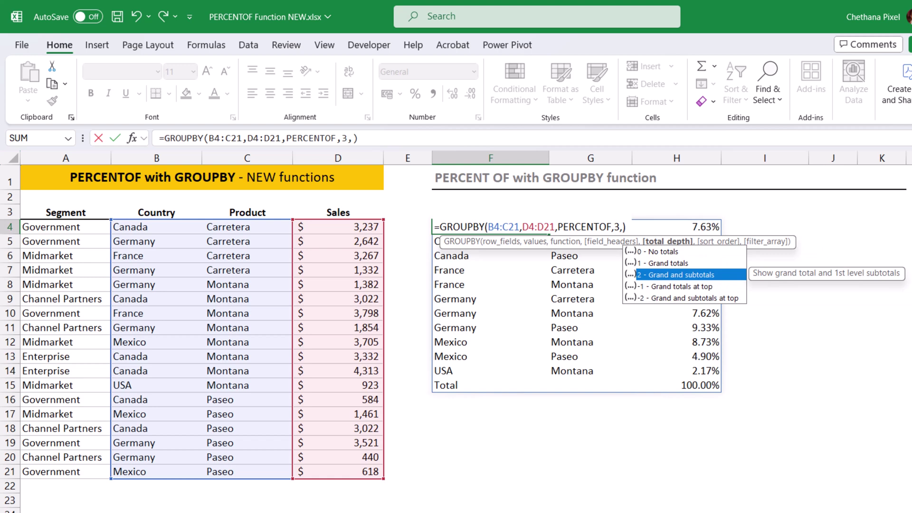
key(Tab)
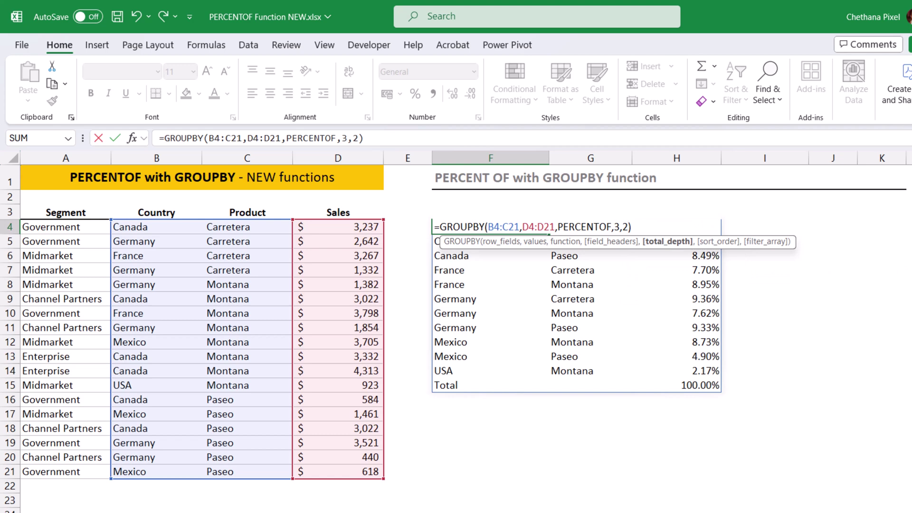
key(Return)
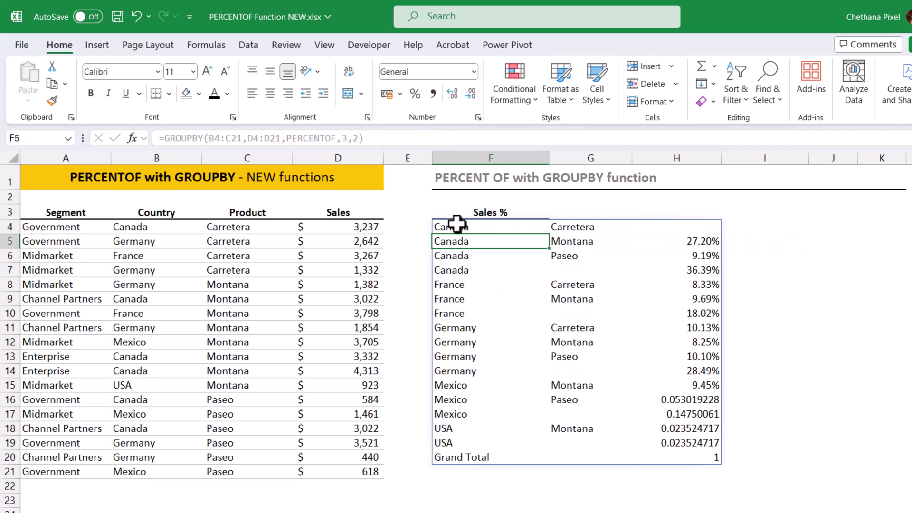
double_click(457, 223)
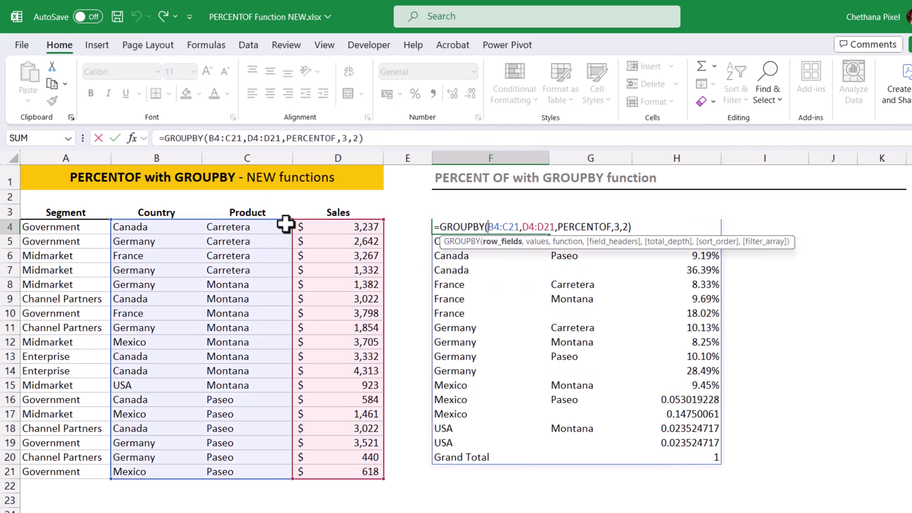
Extend the GROUPBY ranges up to B3:C21 and D3:D21 to include header rows
drag(291, 219, 298, 205)
drag(384, 220, 385, 208)
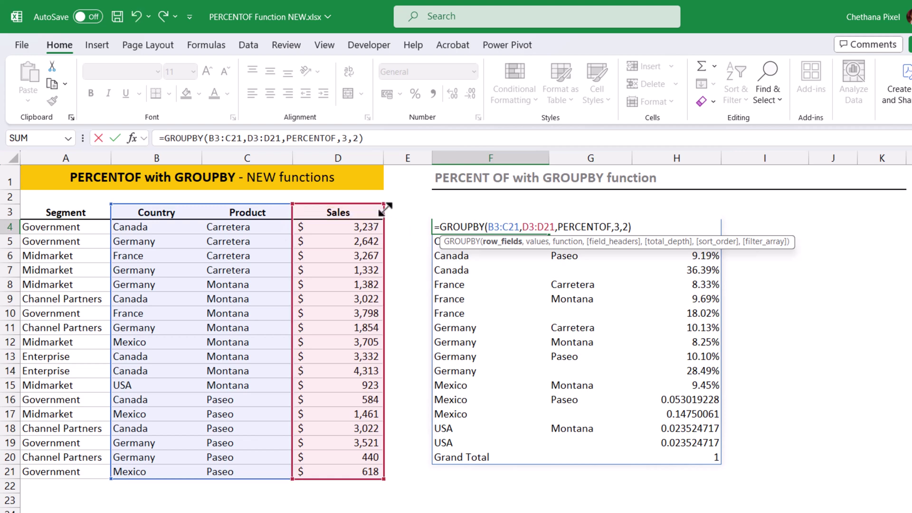
key(Return)
Format the shares, subtotals and grand total in H5:H21 as two-decimal percentages
drag(474, 226, 584, 225)
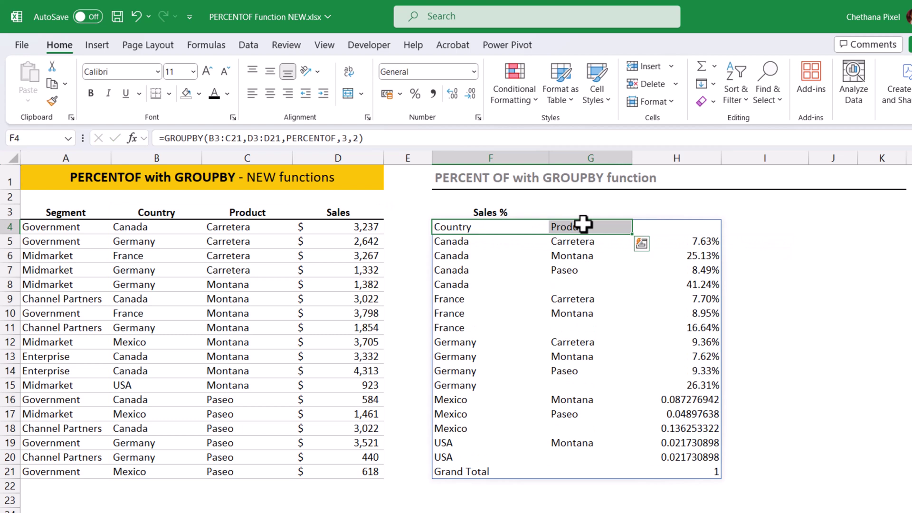
drag(684, 240, 684, 472)
key(ctrl+shift+5)
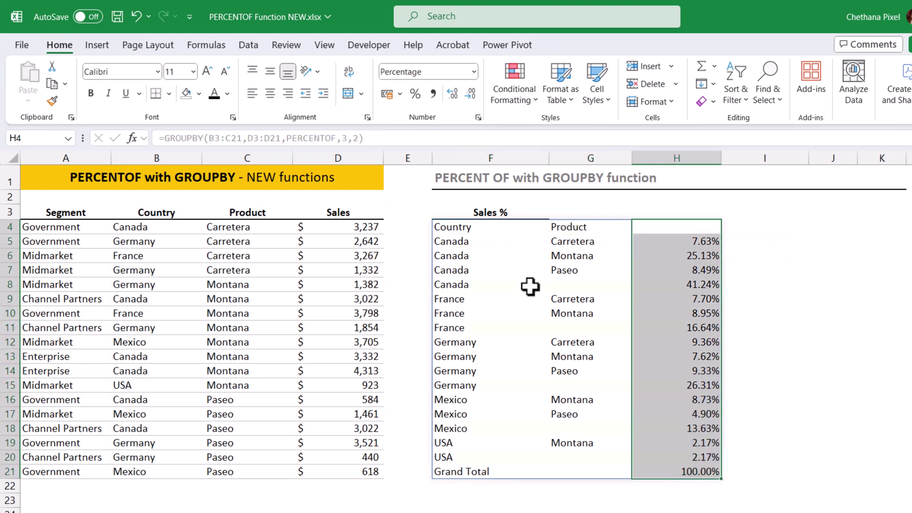
click(475, 270)
click(453, 243)
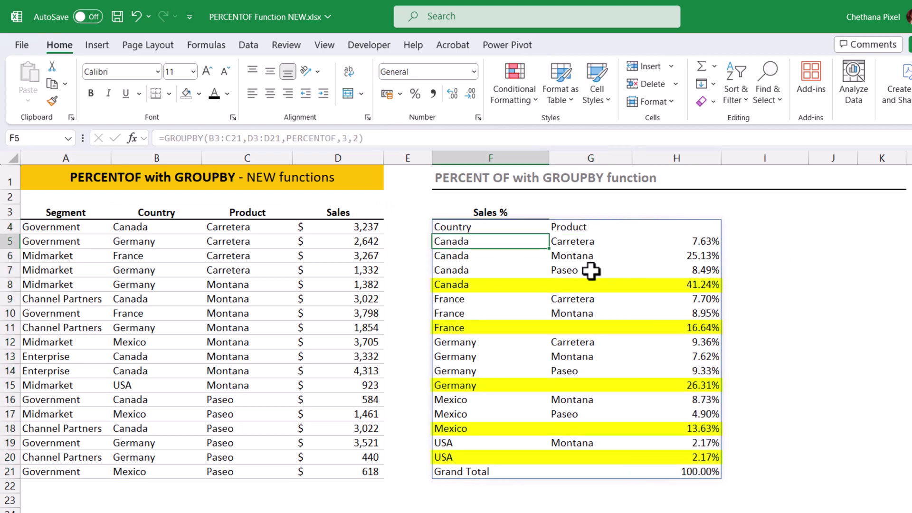
click(668, 284)
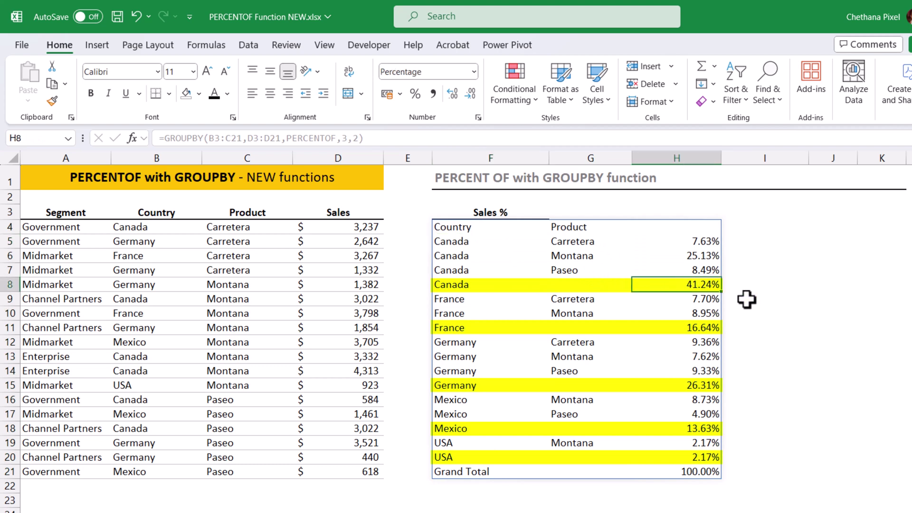
drag(713, 270, 704, 243)
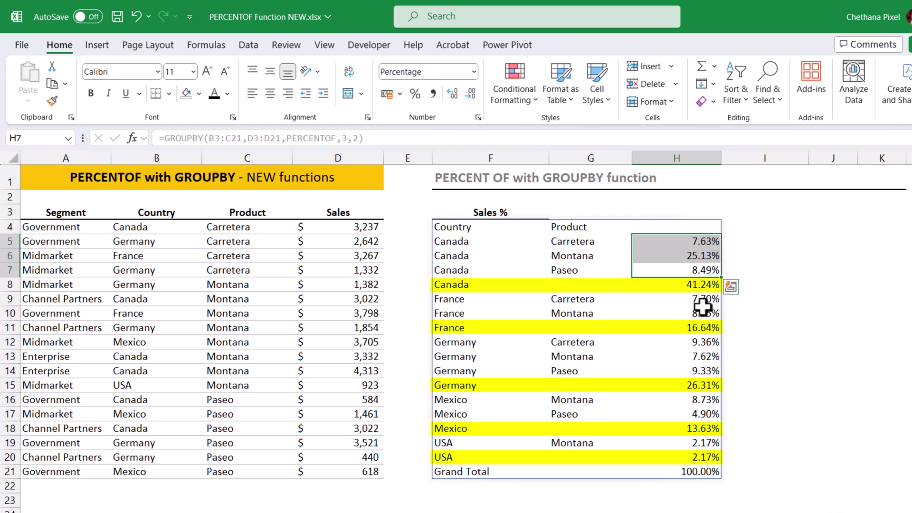
drag(703, 299, 706, 307)
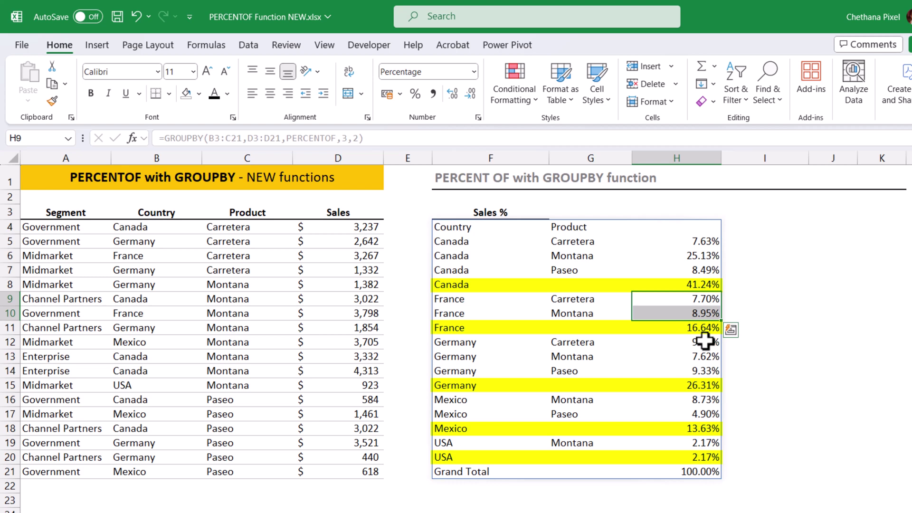
drag(705, 341, 703, 372)
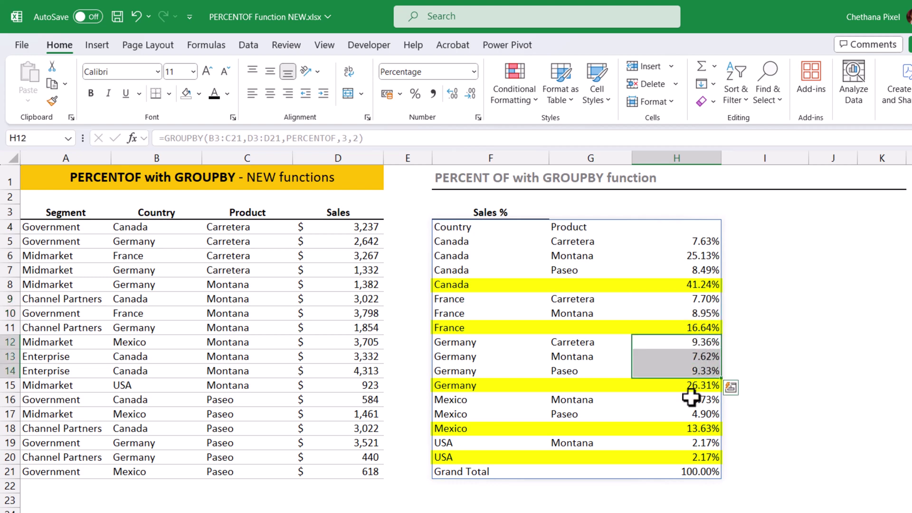
click(601, 355)
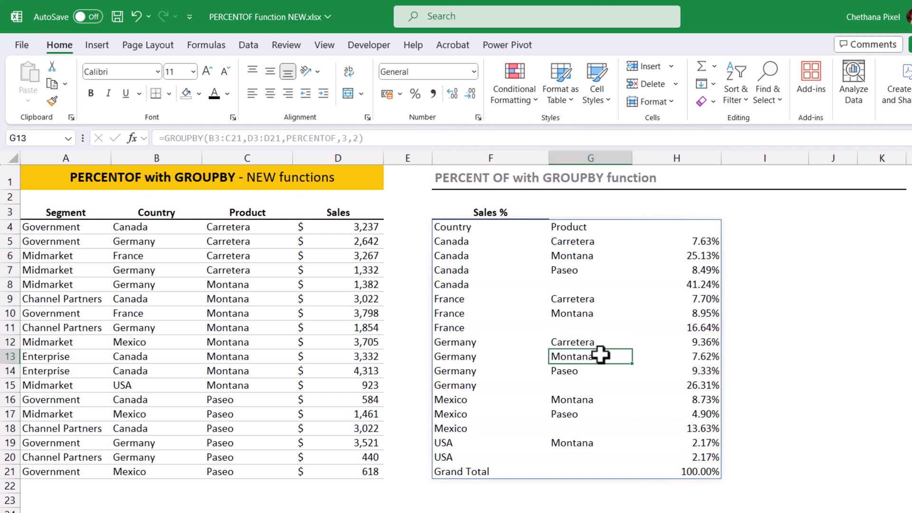